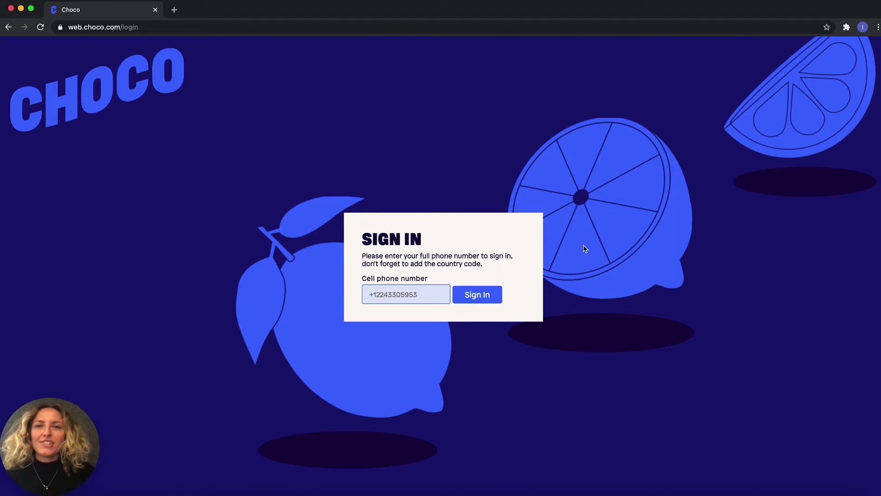
right_click(413, 291)
click(447, 362)
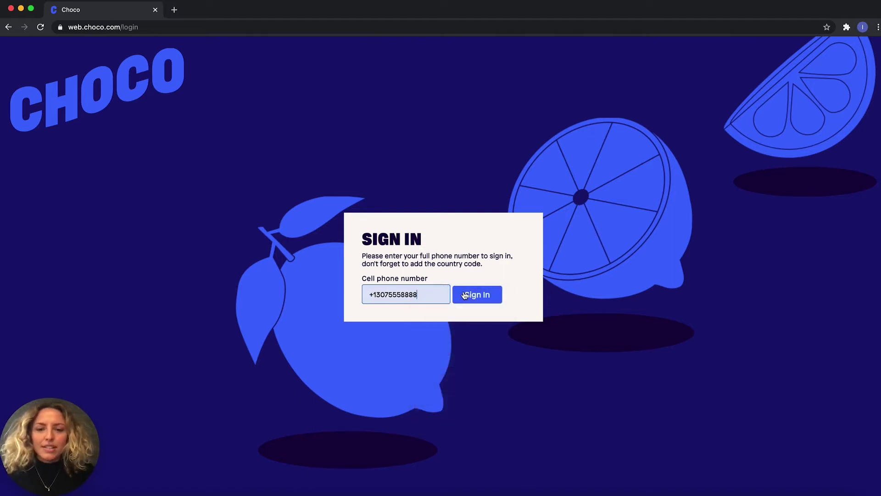
click(475, 294)
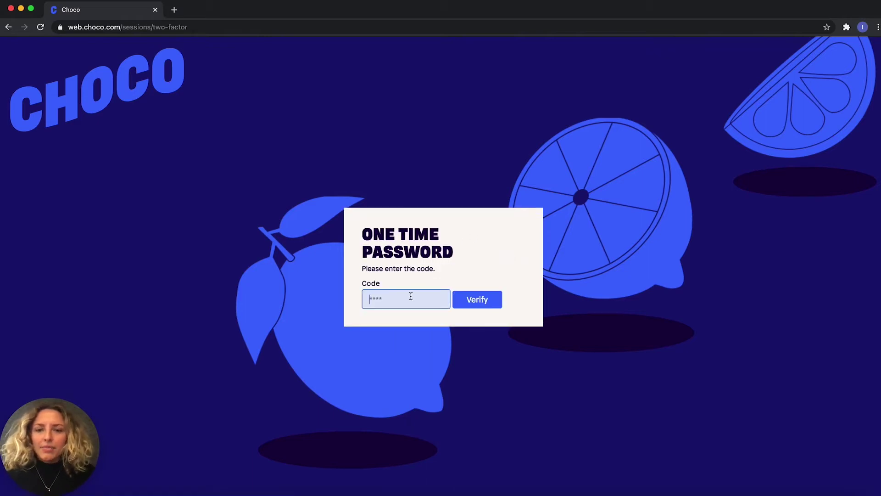
text(106)
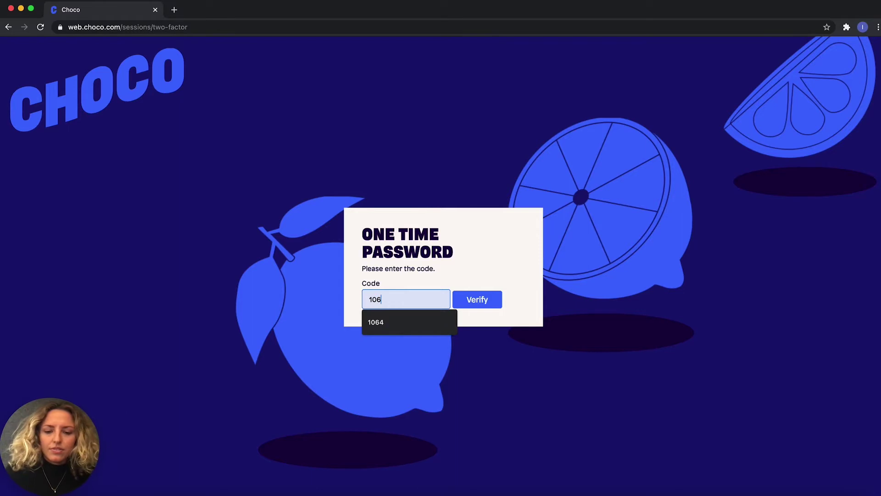
text(4)
click(484, 299)
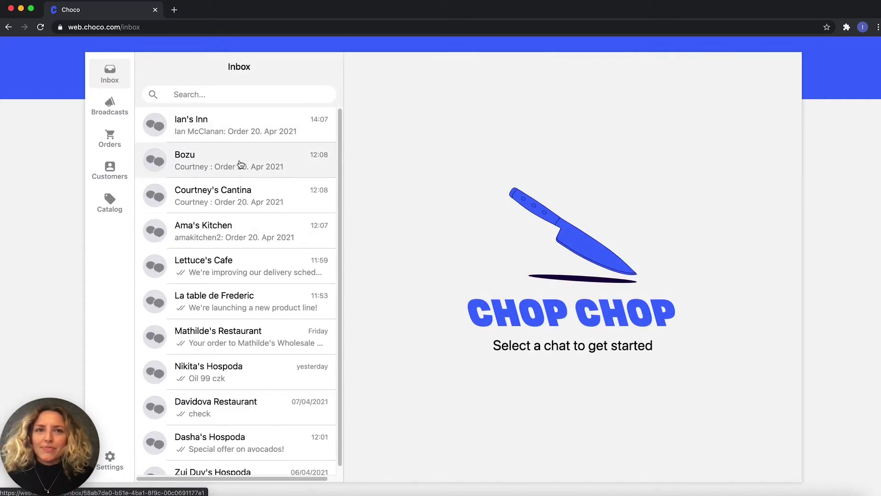
Open the Ian's Inn conversation from the Inbox.
click(242, 134)
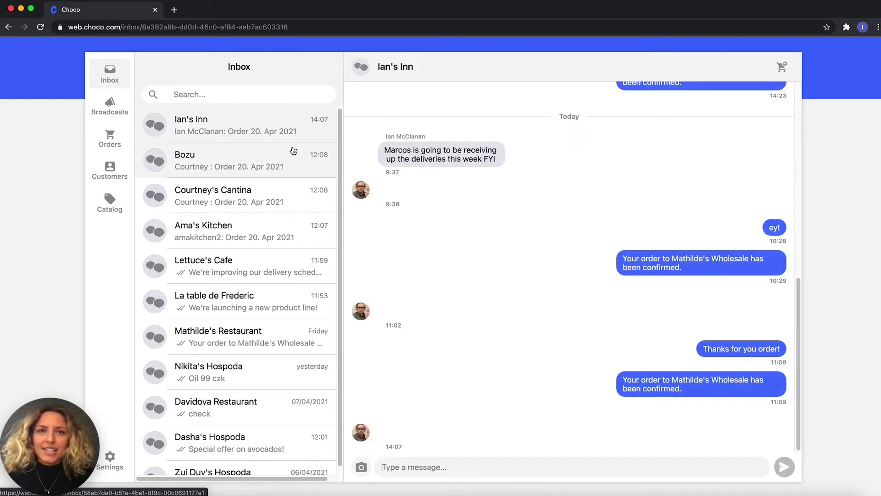
scroll(493, 248, up, 3)
scroll(488, 238, up, 3)
scroll(488, 238, up, 3)
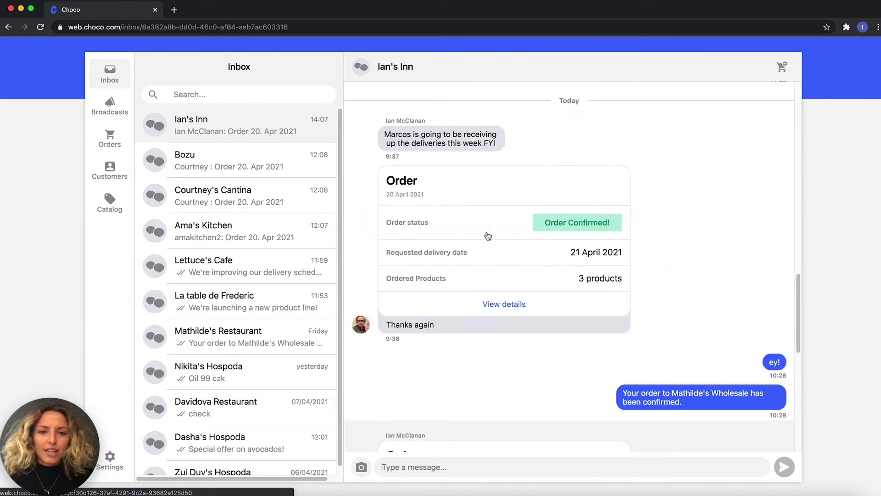
scroll(488, 236, up, 3)
scroll(487, 237, down, 10)
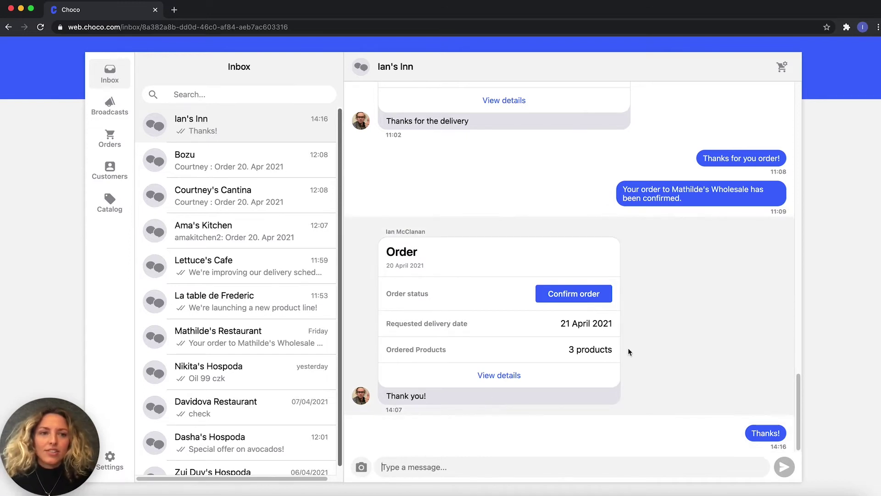
In Ian's Inn's product list, set the Tomatoes unit to Case instead of Lb.
click(782, 67)
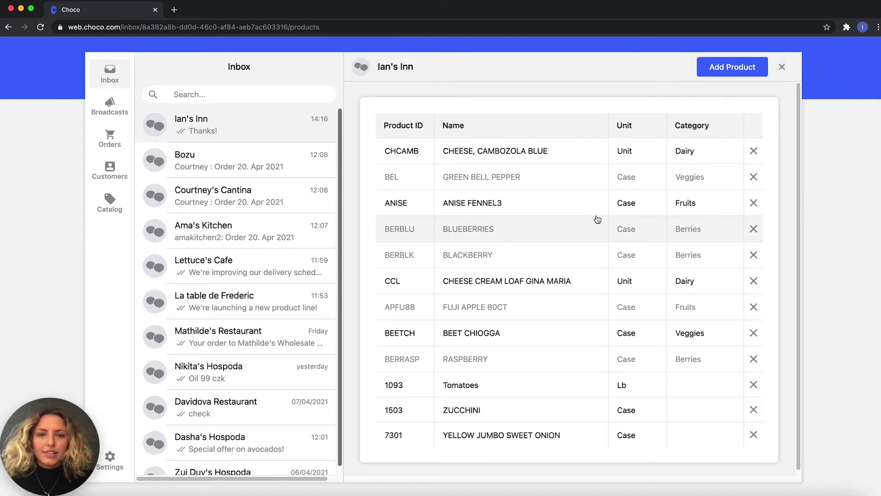
mouse_move(638, 386)
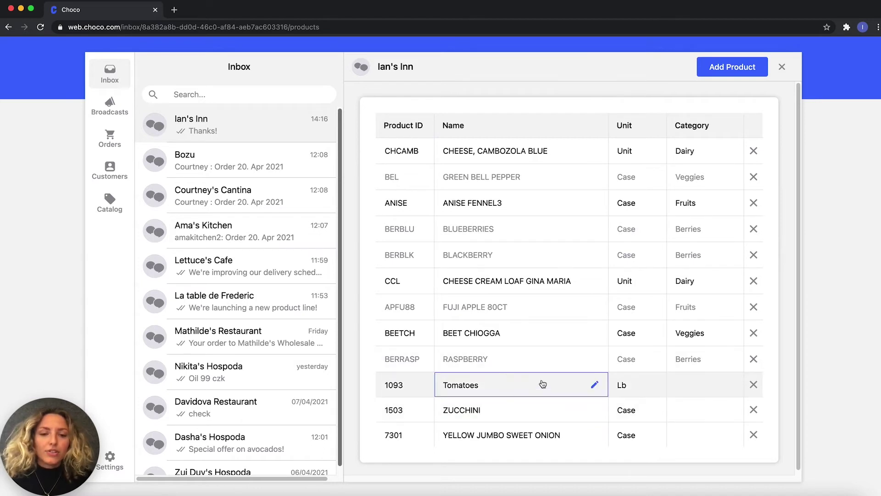
click(653, 385)
text(Case)
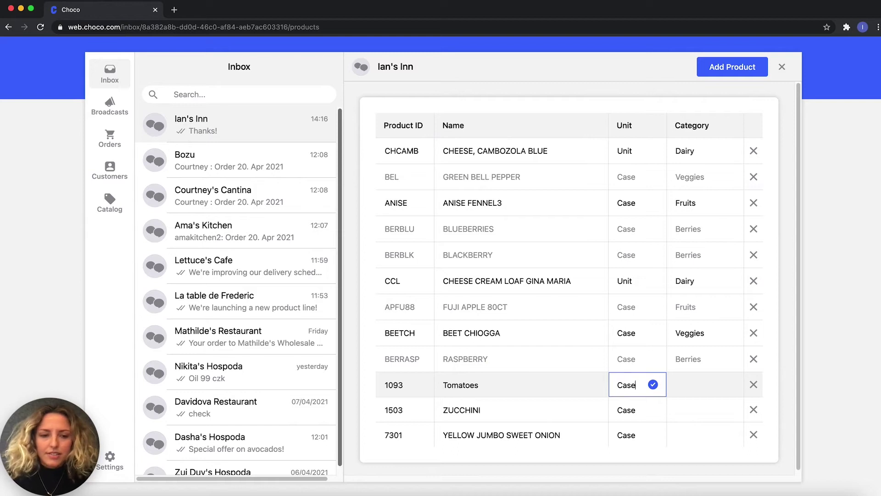
key(Return)
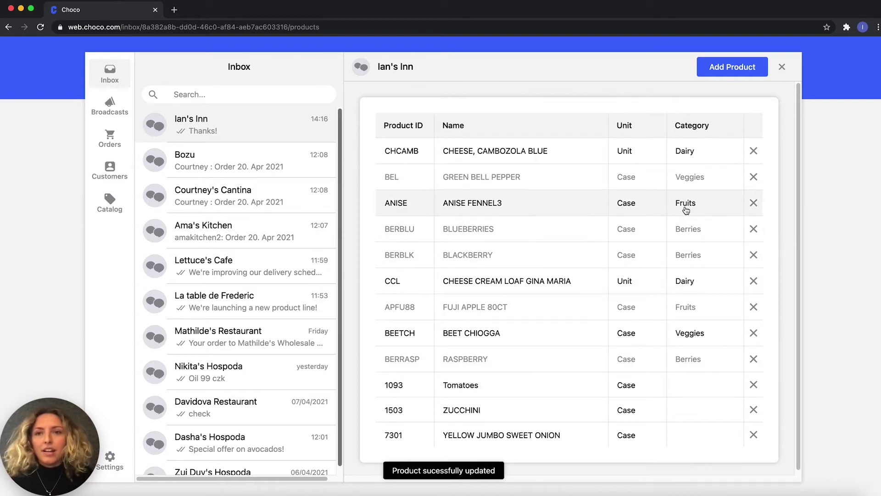
Confirm Ian's Inn's 20 April order, view its details, then the All orders list.
key(Escape)
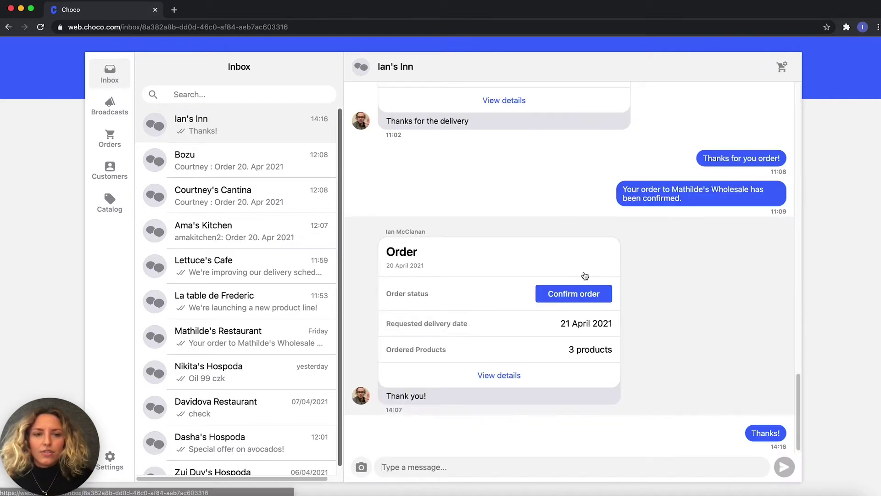
click(570, 301)
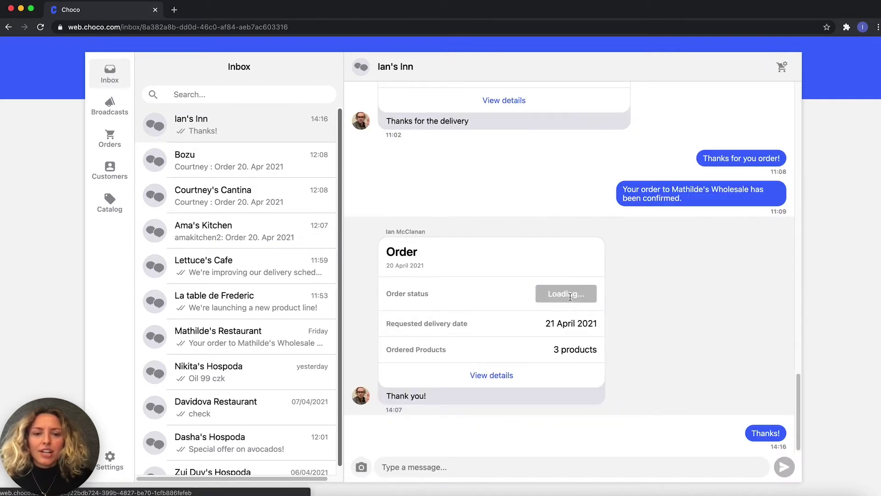
click(510, 375)
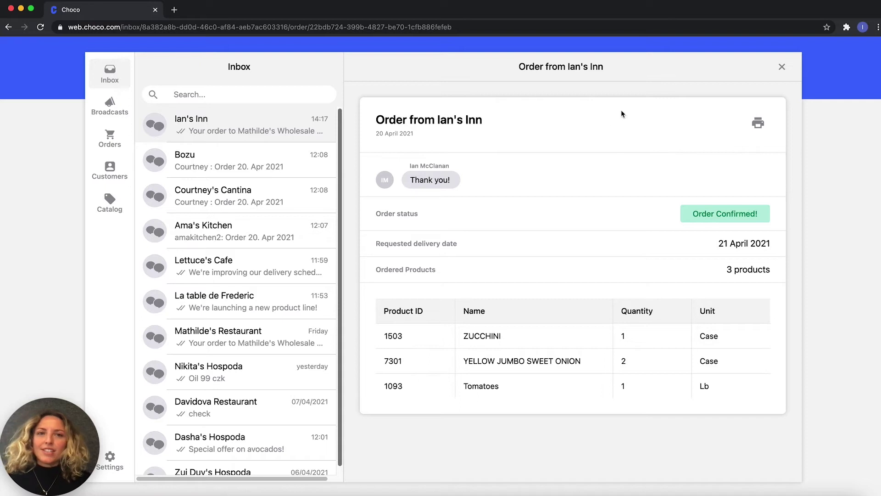
click(109, 138)
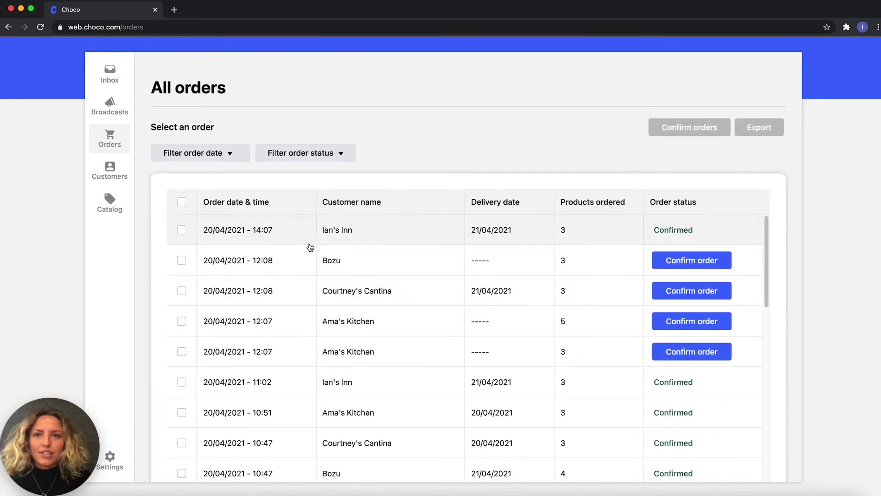
Filter orders to Today and bulk-confirm all 13 listed orders.
click(219, 148)
click(183, 224)
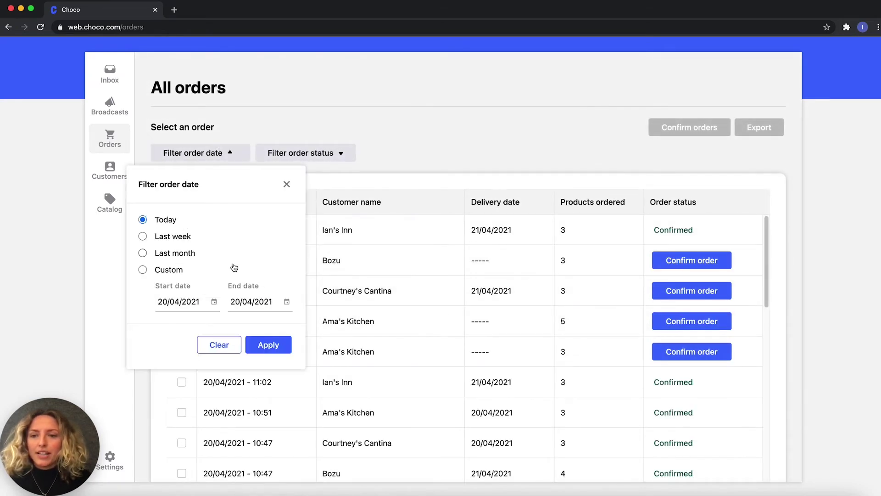
click(274, 343)
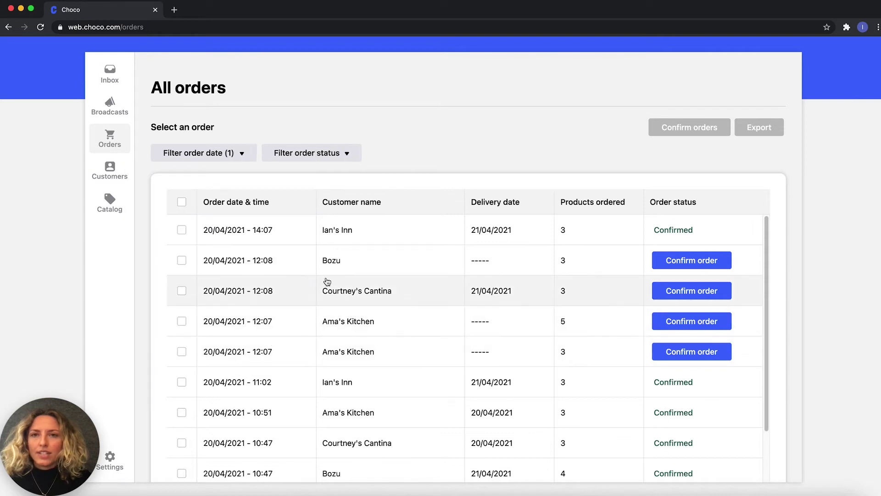
click(181, 204)
click(695, 130)
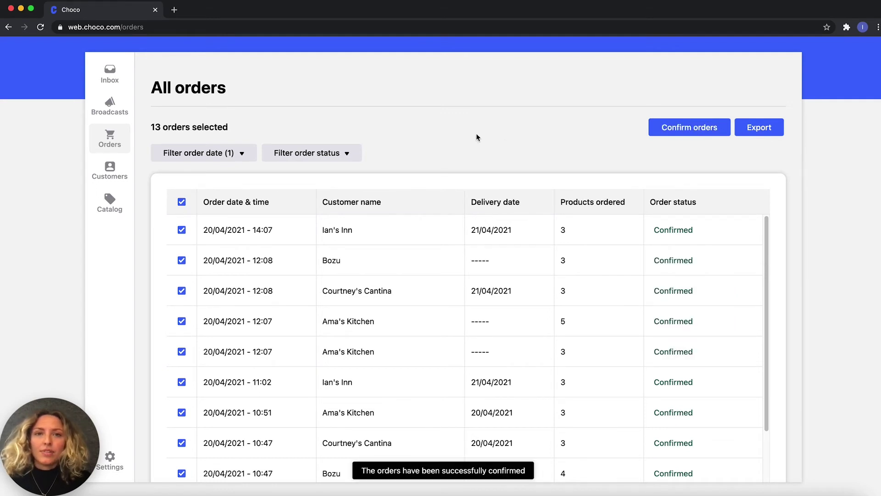
Filter the order list by Confirmed status.
click(328, 152)
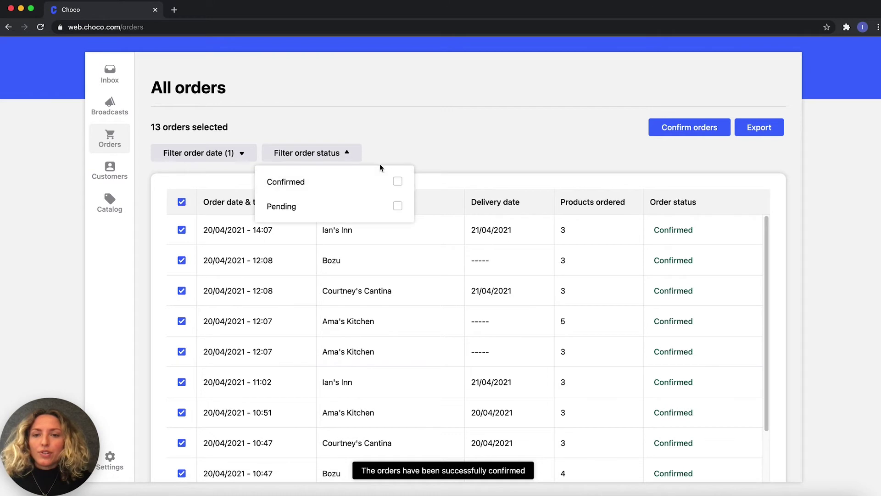
click(397, 181)
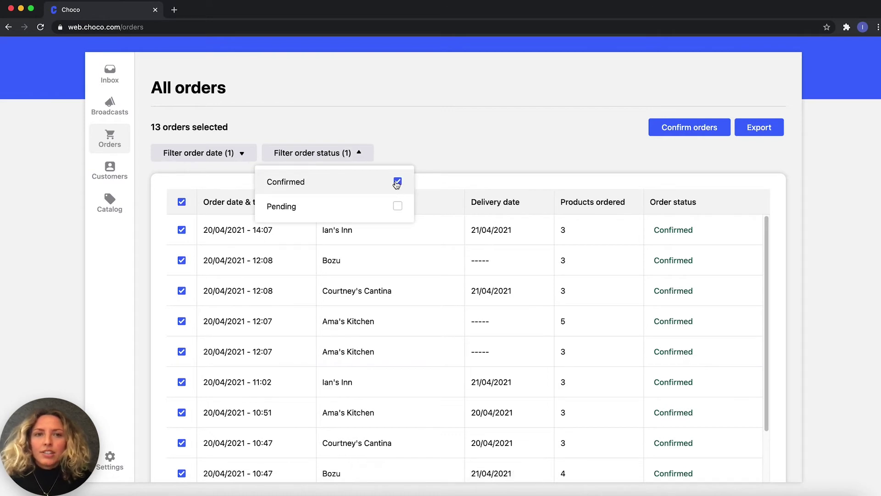
click(490, 161)
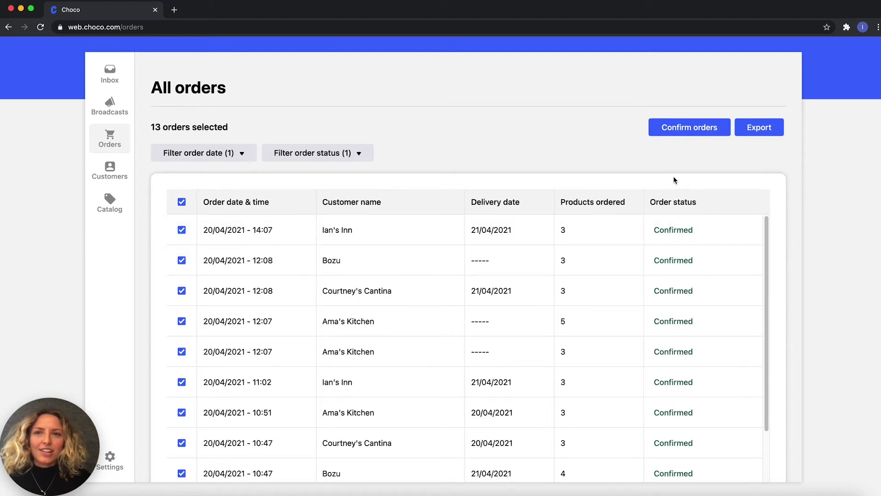
Export the 13 selected orders in PDF (.pdf) format.
click(765, 129)
click(368, 269)
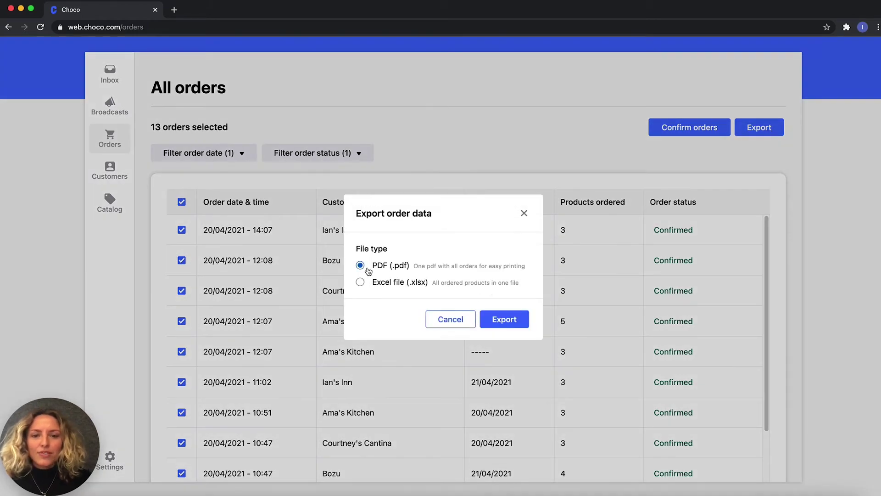
click(520, 322)
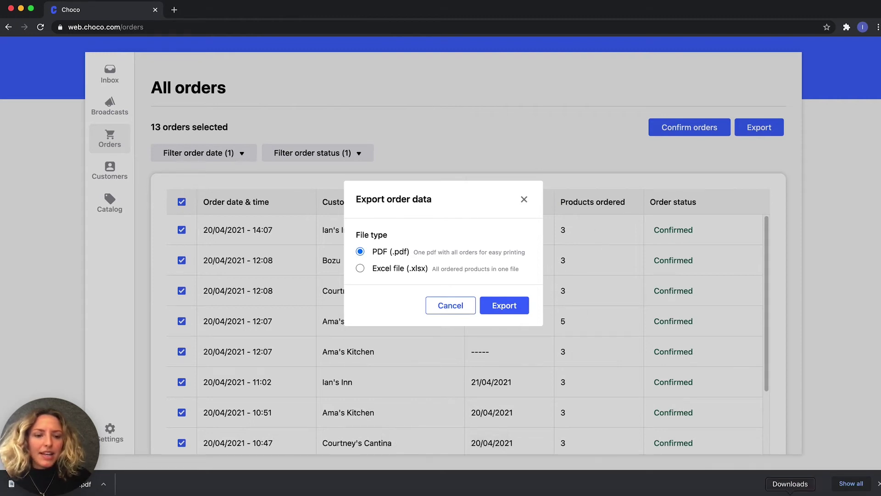
Review the 13-page purchase-order PDF from Downloads, close it, and go to Catalog.
click(787, 478)
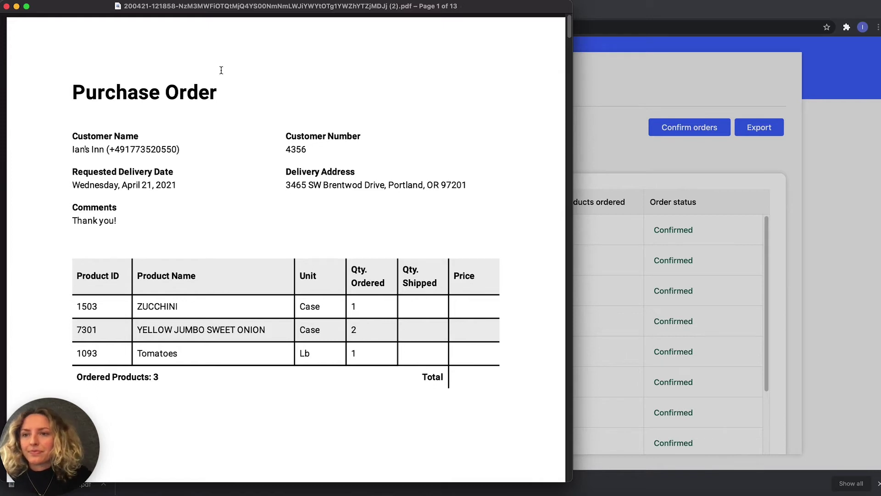
click(6, 7)
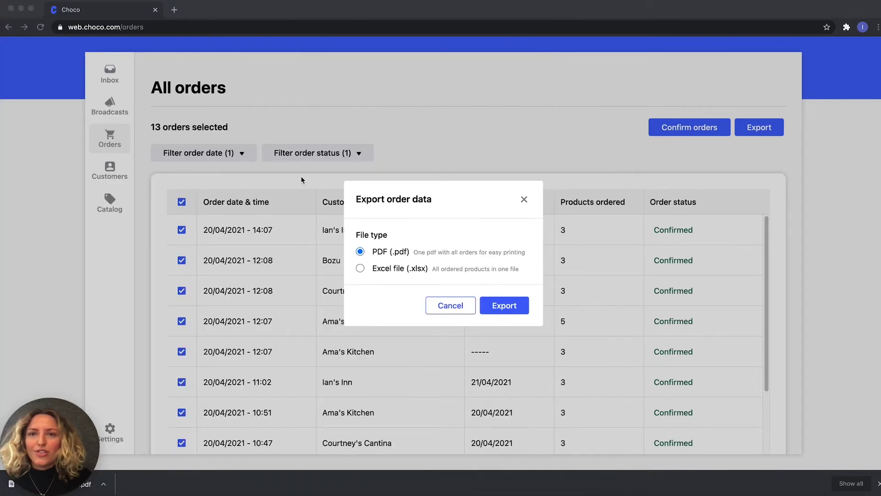
click(528, 200)
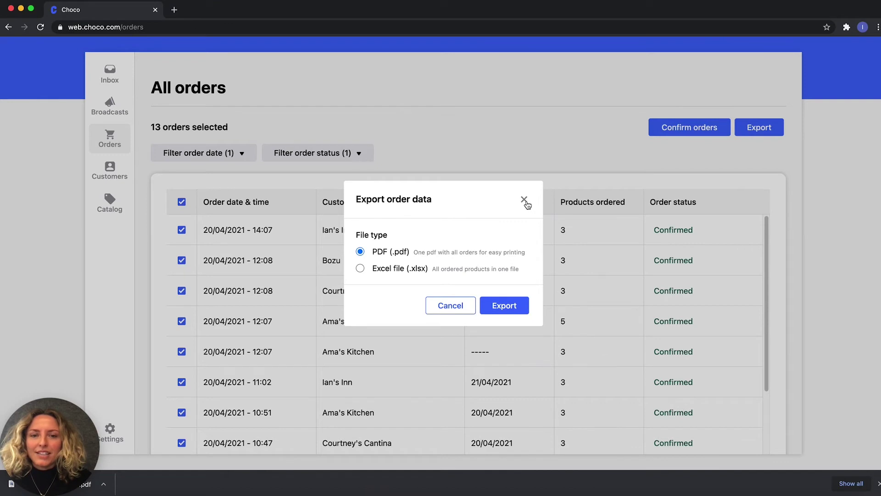
click(525, 200)
click(108, 207)
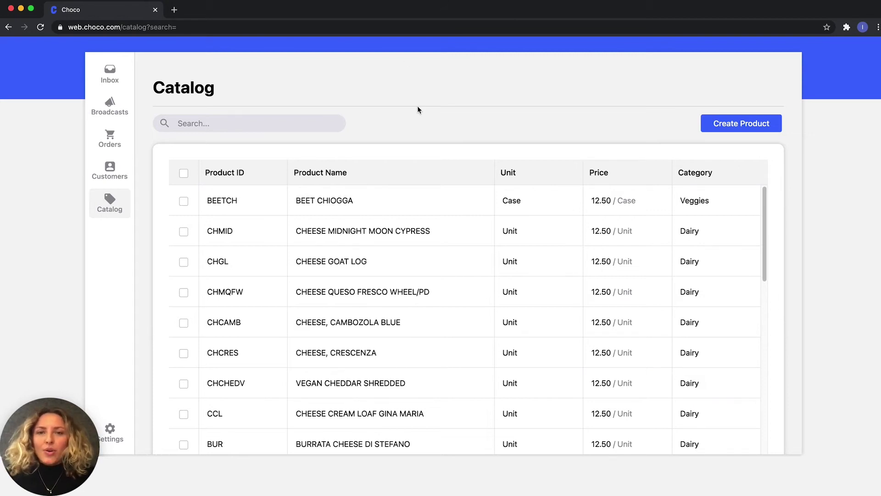
Create the product 'Beefsteak tomatoes' with ID 322 and unit Case.
click(742, 132)
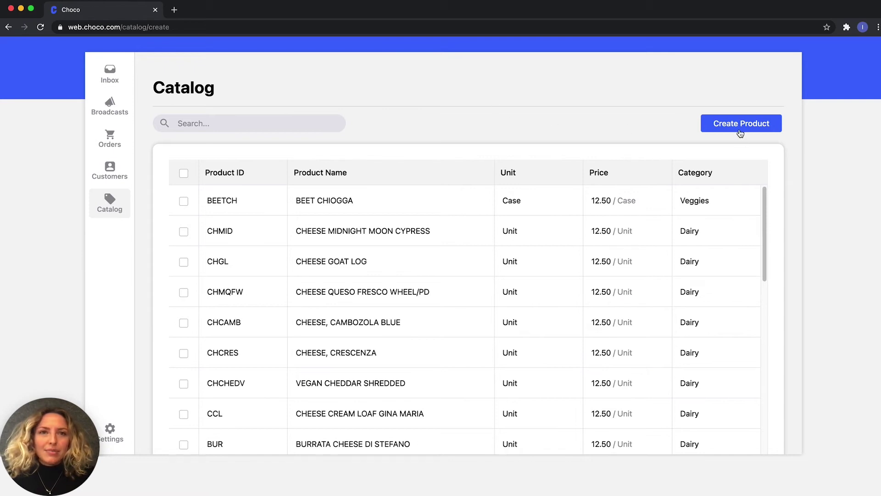
click(395, 148)
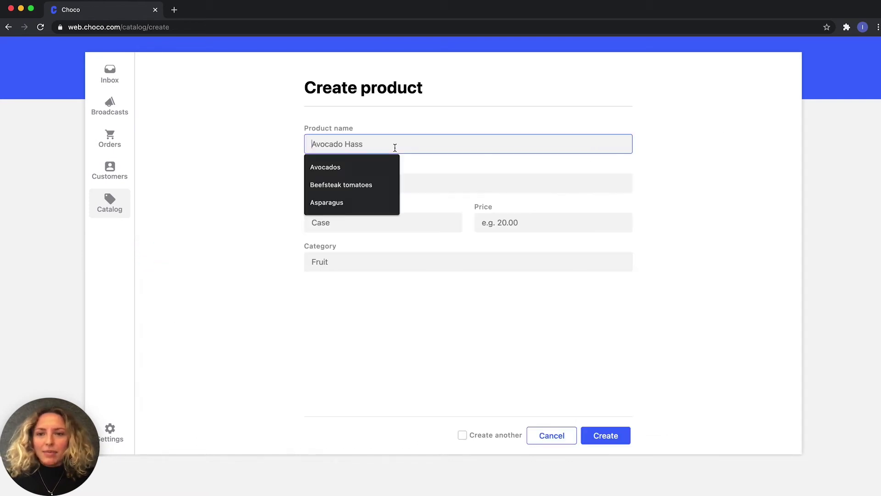
click(372, 183)
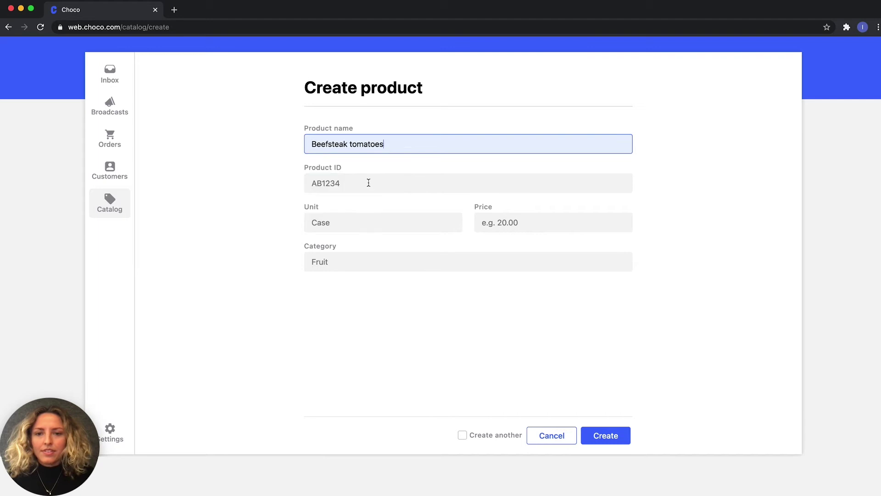
text(322)
click(413, 222)
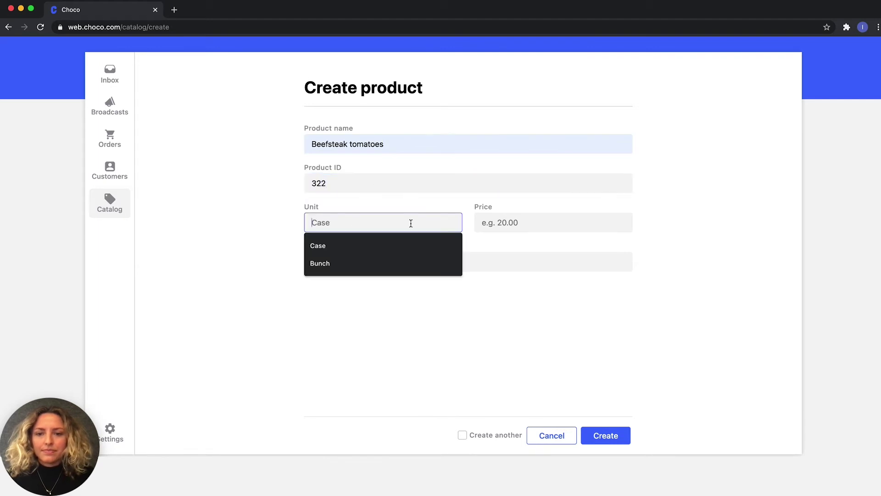
text(Case)
click(507, 271)
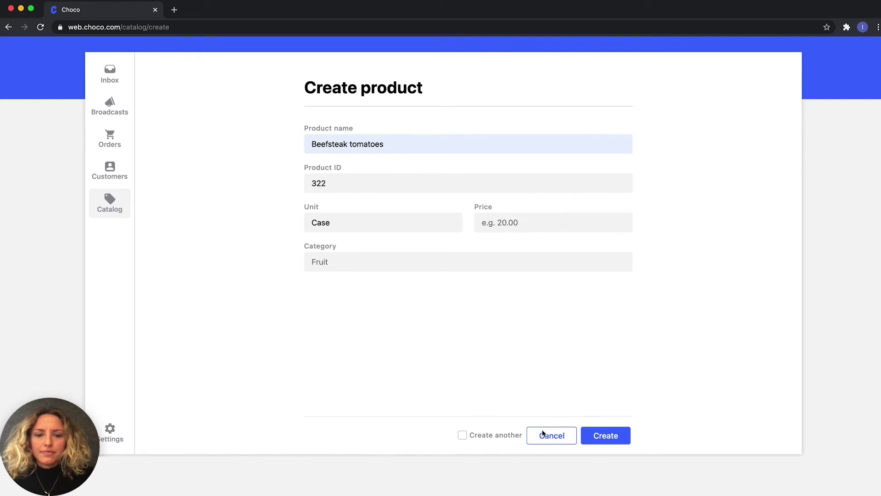
click(615, 441)
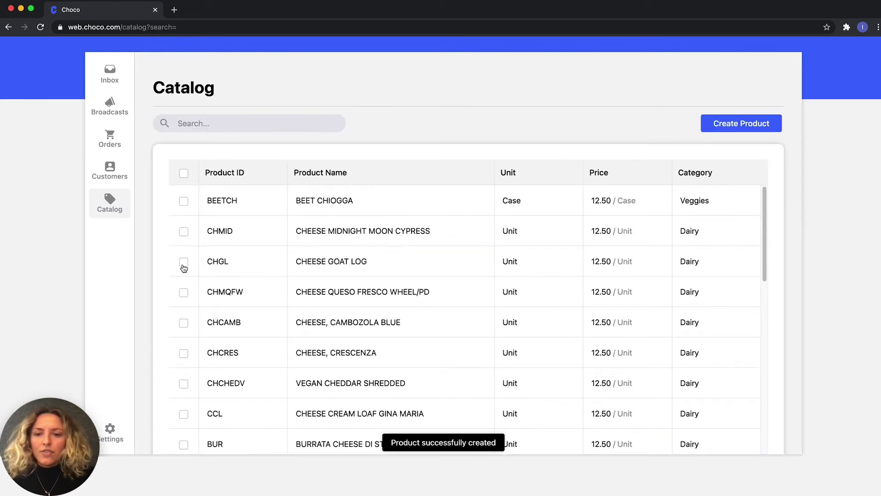
Make CHEESE GOAT LOG and VEGAN CHEDDAR SHREDDED unavailable, then open the tomatoes broadcast draft.
click(183, 262)
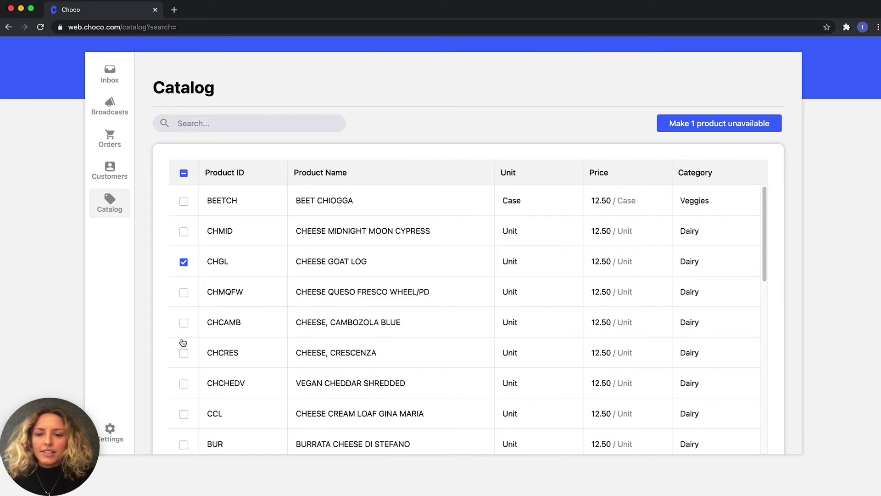
click(184, 383)
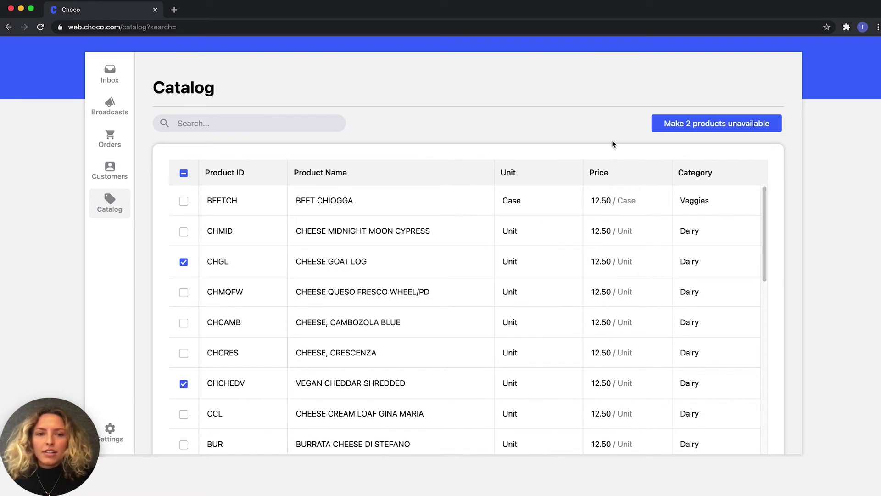
click(696, 125)
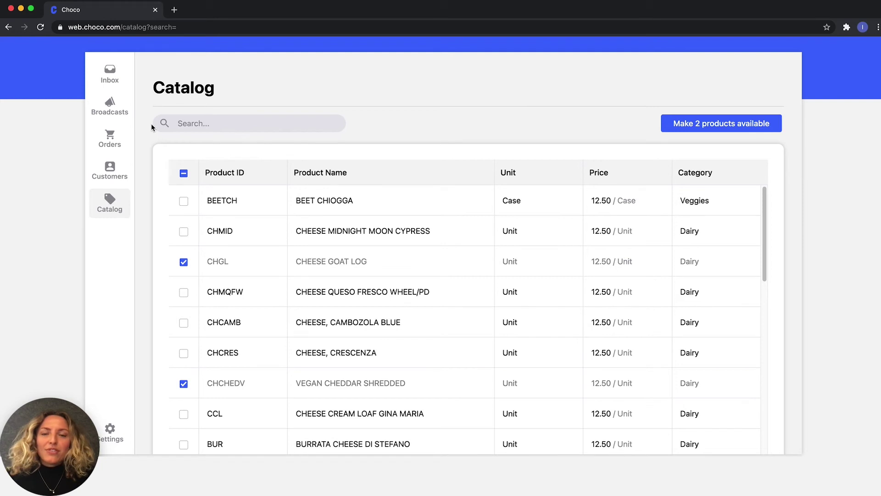
click(110, 110)
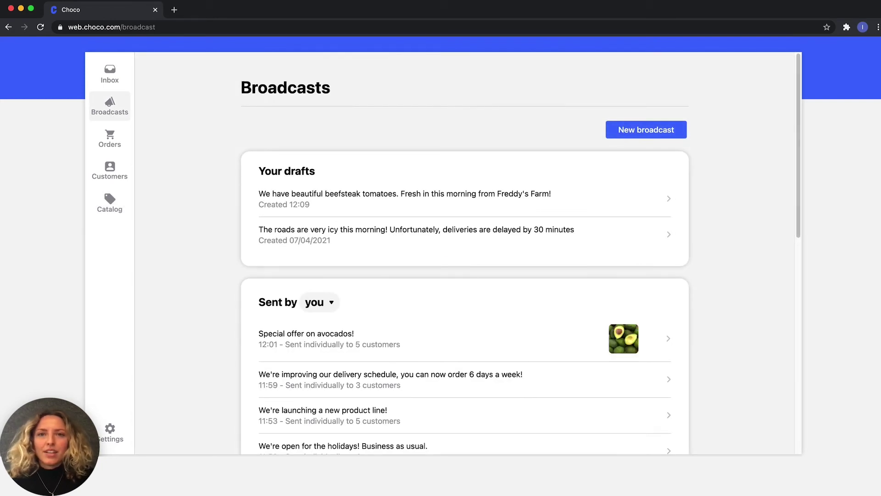
click(453, 197)
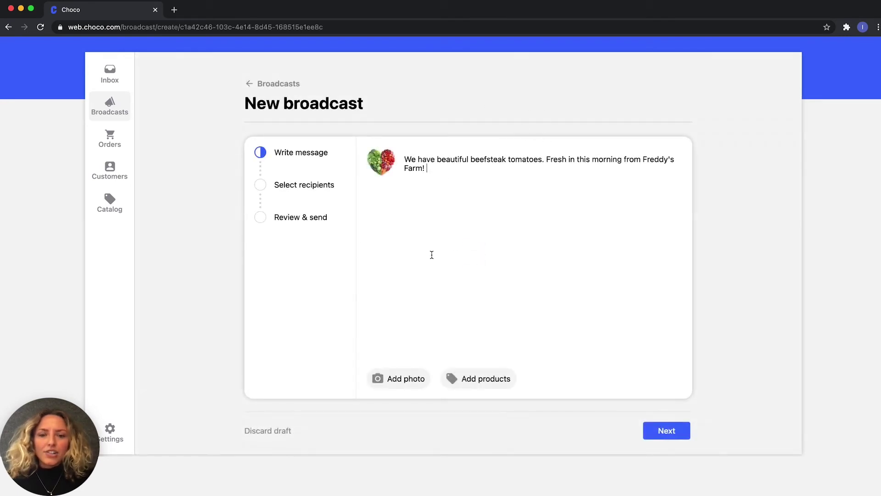
Attach the beefsteak_tomatoes.jpg photo to the broadcast message.
click(416, 372)
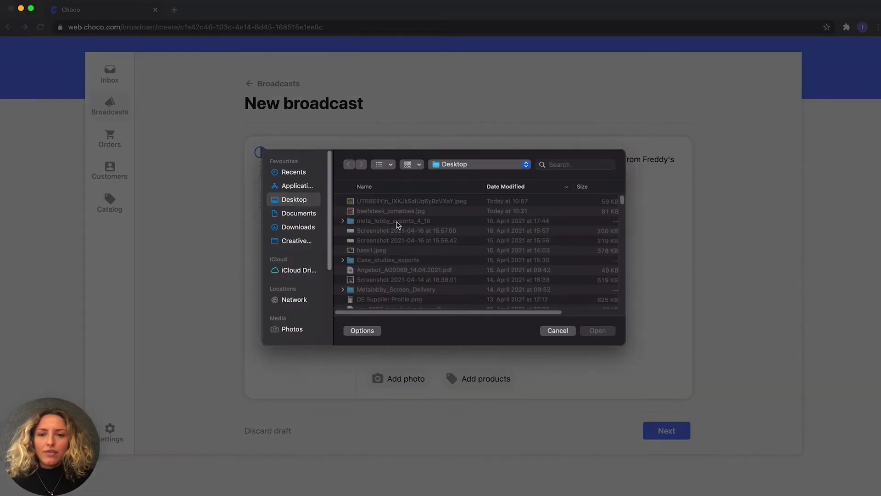
click(396, 213)
click(598, 331)
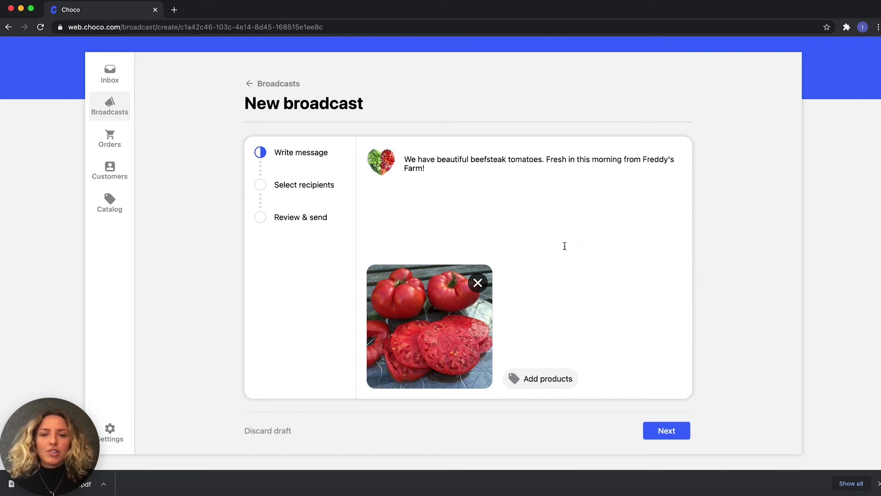
Attach the Beefsteak tomatoes product, continue to recipients, then go to Customers.
click(549, 380)
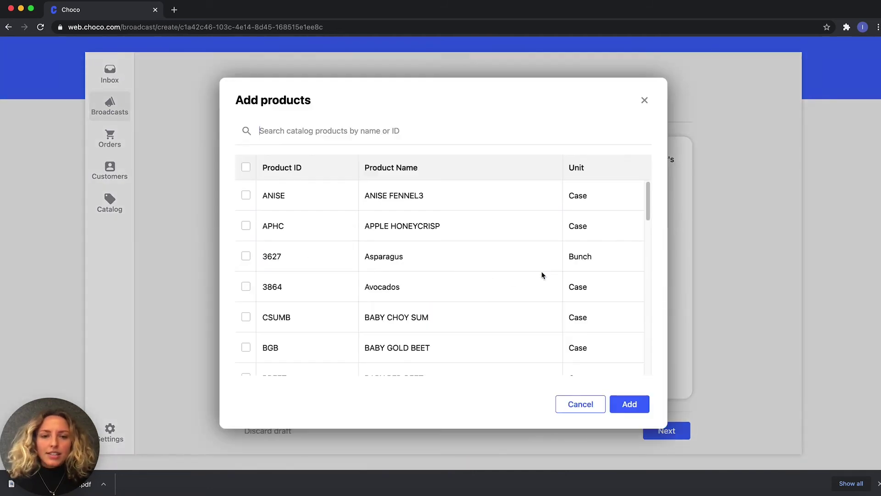
text(toma)
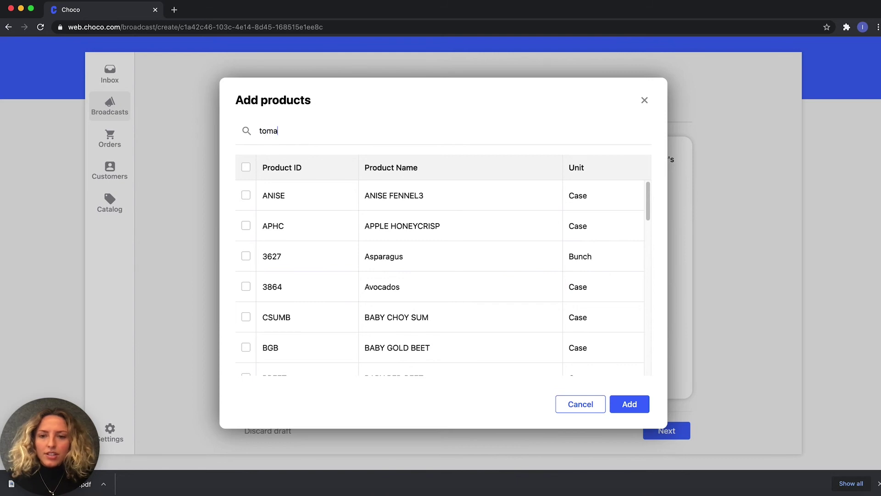
text(toes)
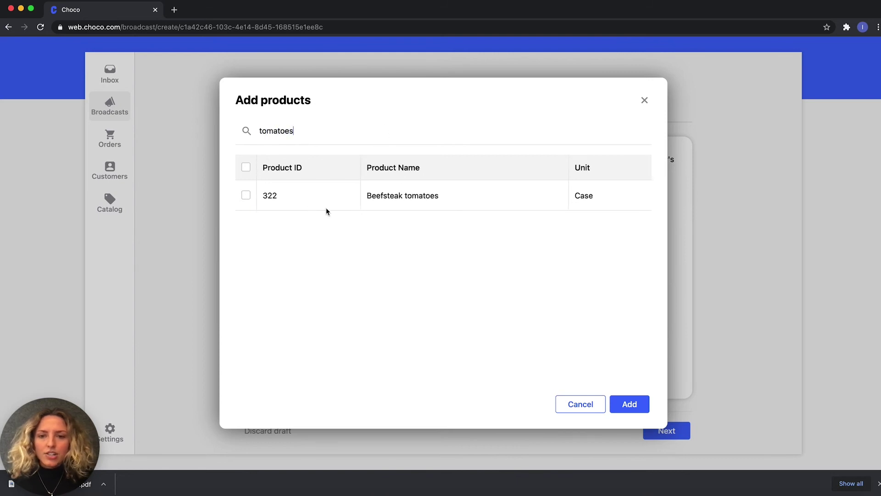
click(246, 197)
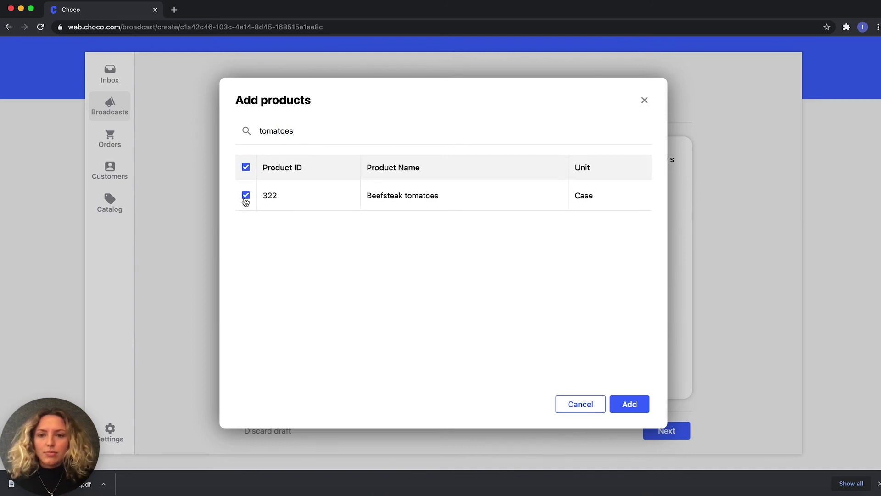
click(633, 403)
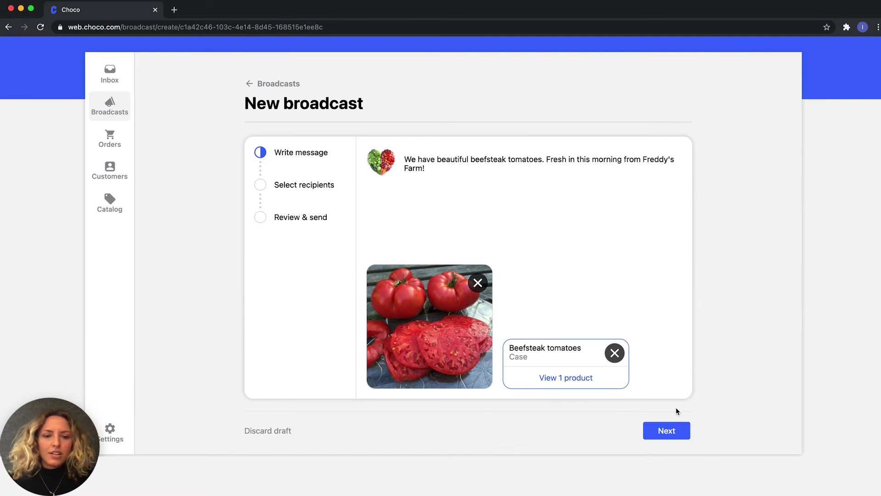
click(665, 434)
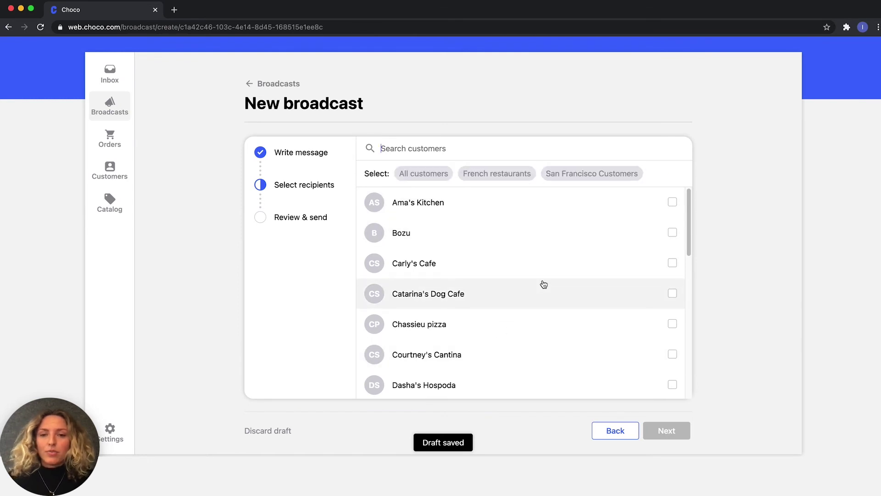
click(110, 171)
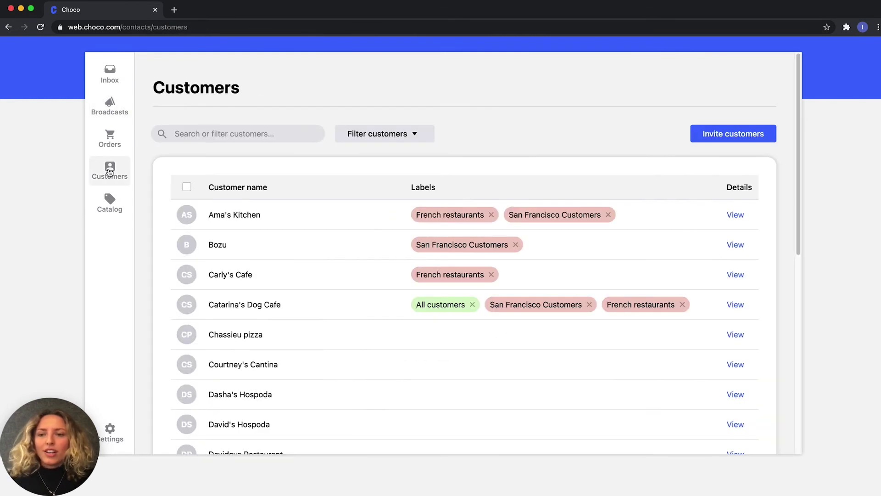
mouse_move(236, 334)
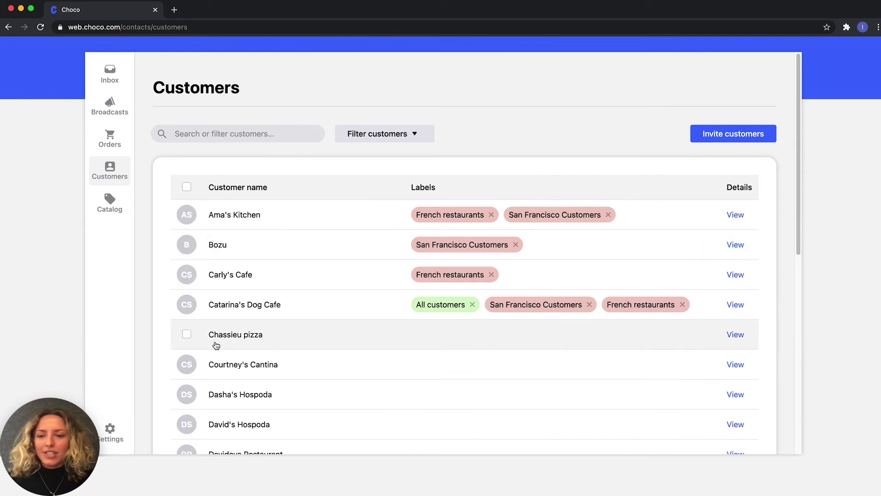
Label Chassieu pizza, Courtney's Cantina, Catarina's Dog Cafe and Carly's Cafe with new 'Route 1'.
click(187, 335)
click(187, 365)
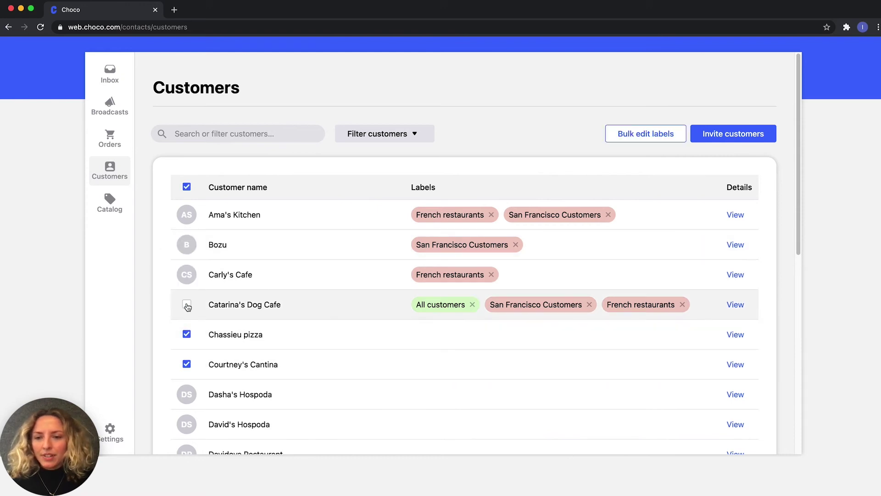
click(187, 305)
click(186, 274)
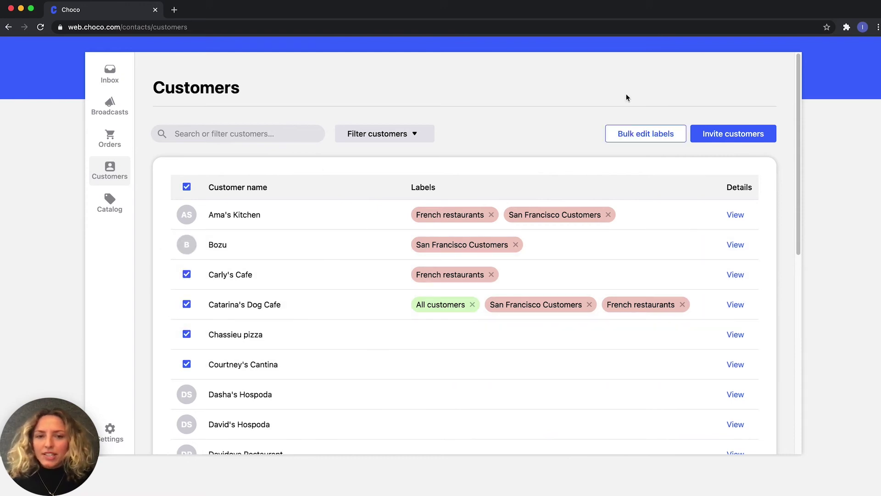
click(647, 141)
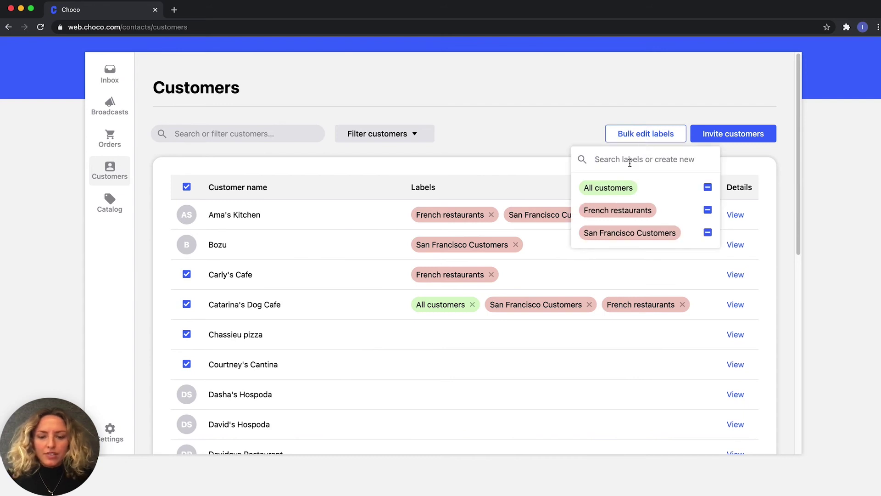
text(Route 1)
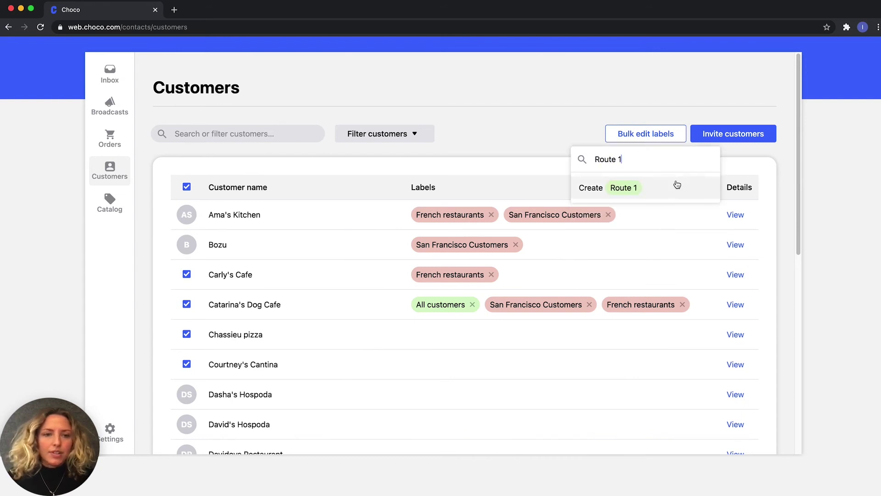
click(650, 196)
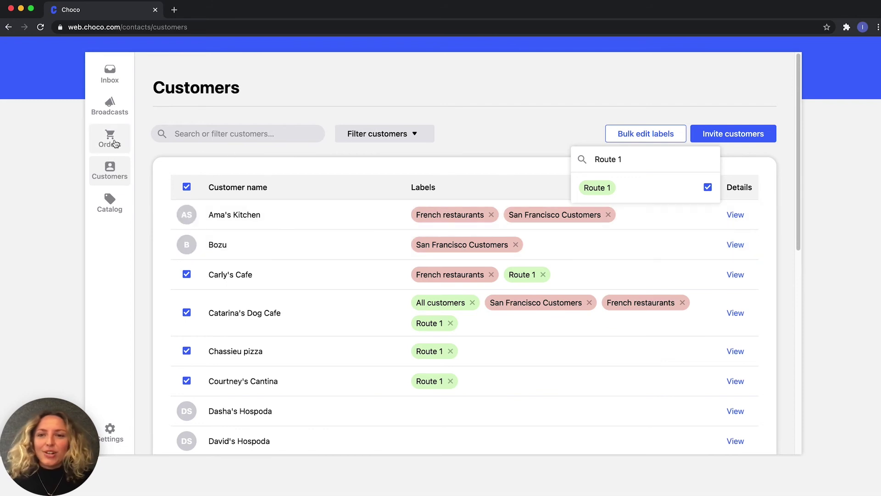
click(111, 113)
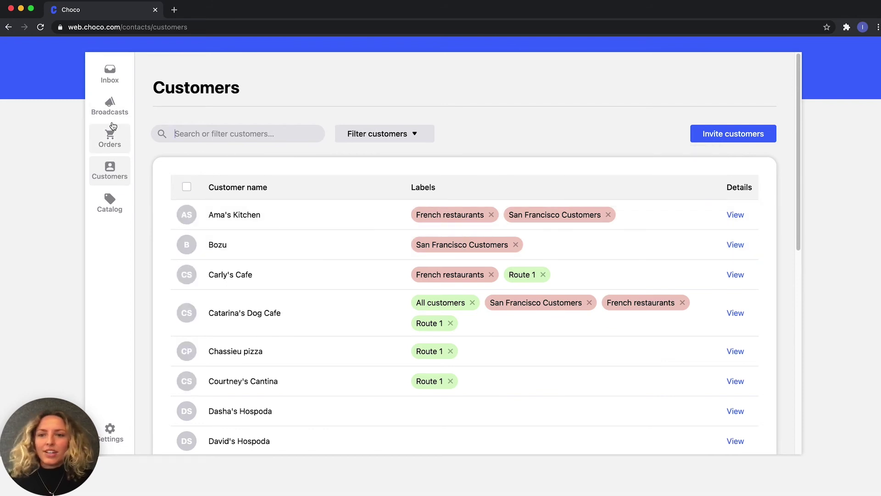
Send the beefsteak tomatoes broadcast draft to the four Route 1 customers.
click(111, 113)
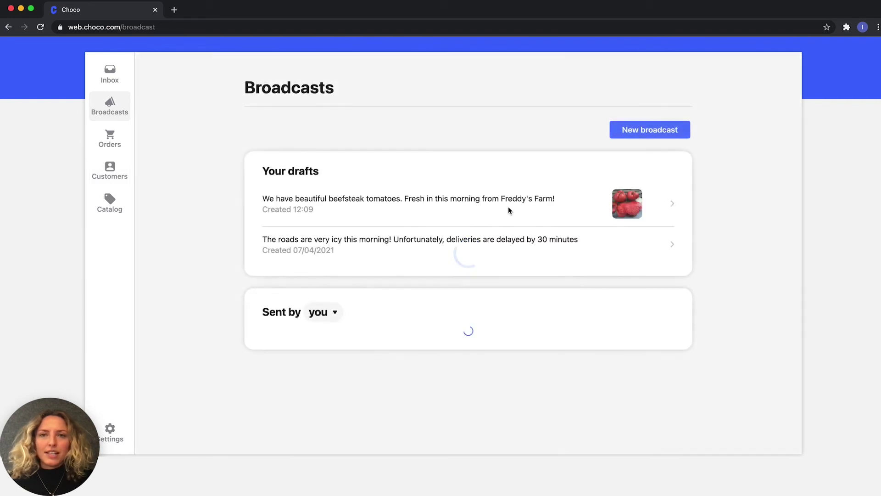
click(446, 205)
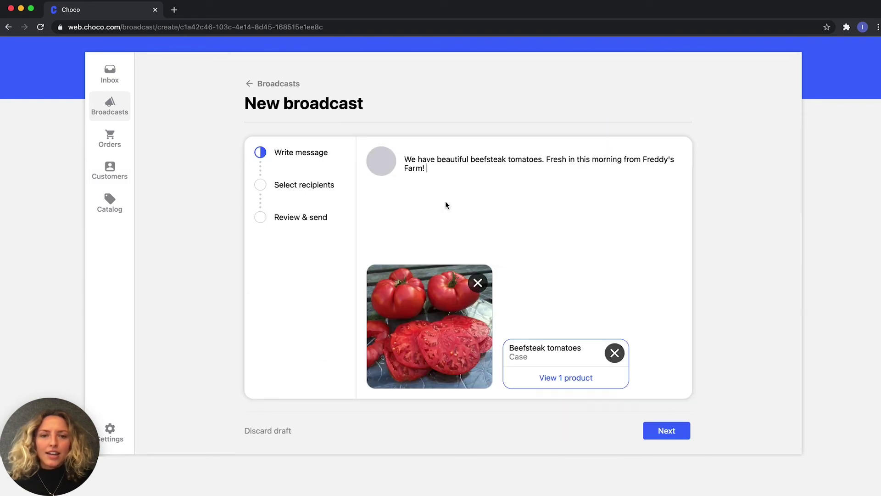
click(668, 435)
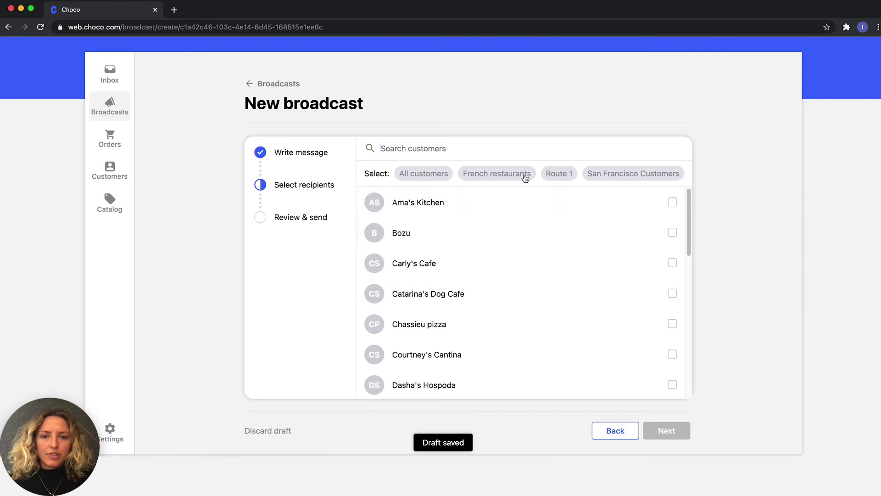
click(563, 176)
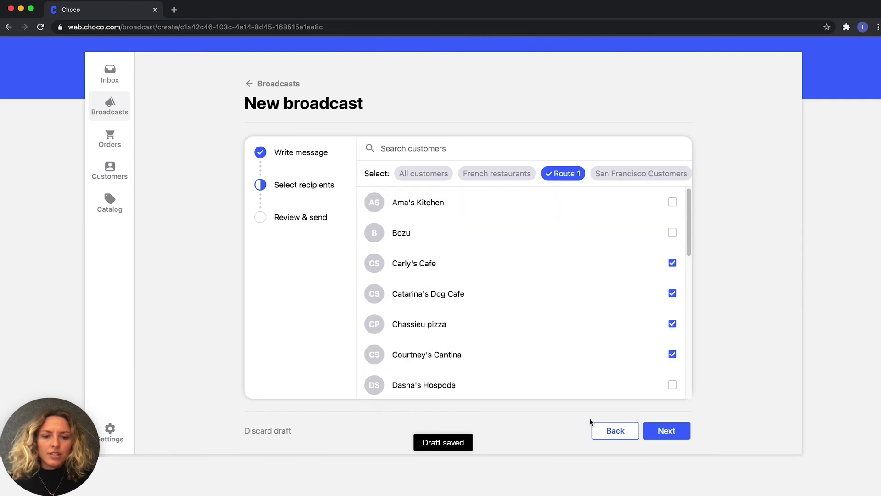
click(660, 435)
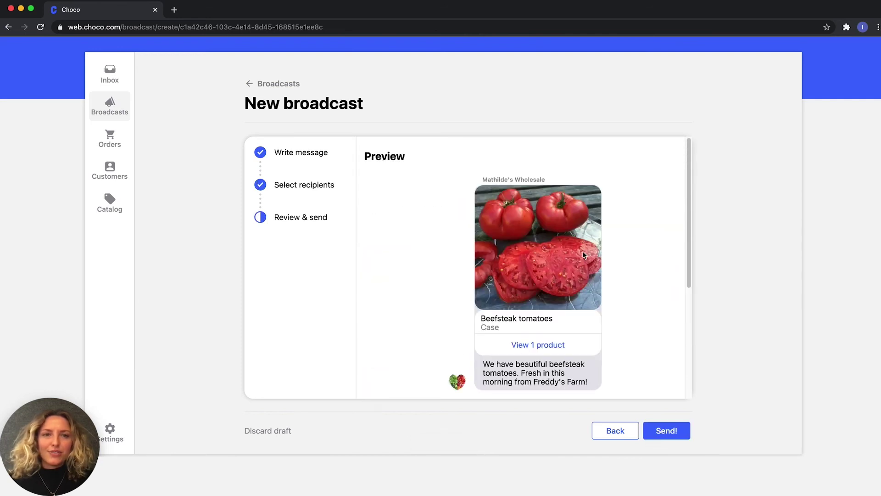
click(674, 425)
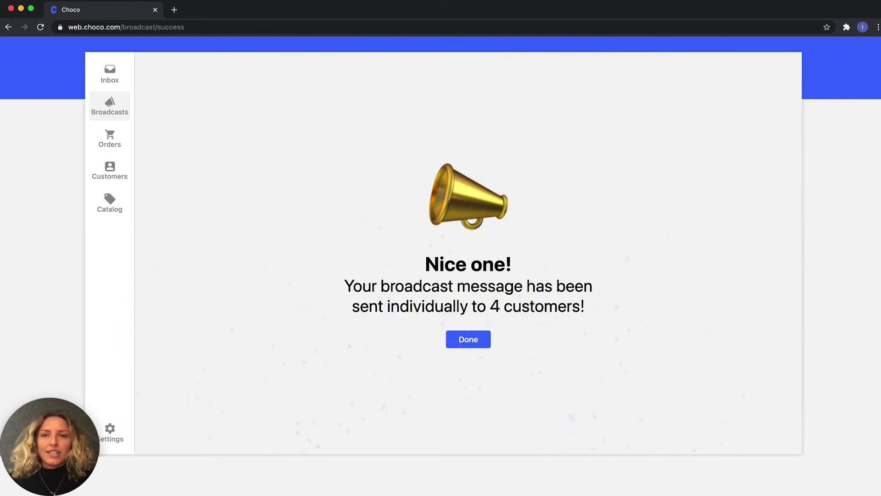
click(109, 431)
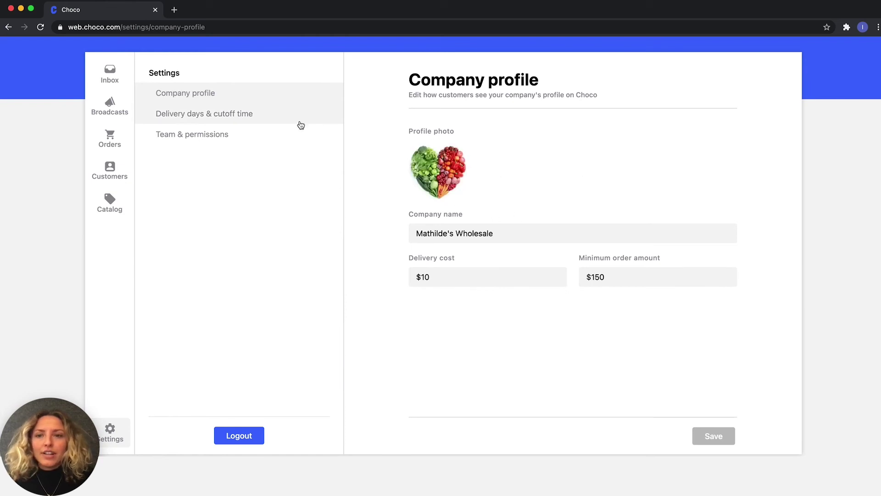
Enable the delivery cutoff time and set its type to Flexible.
click(276, 121)
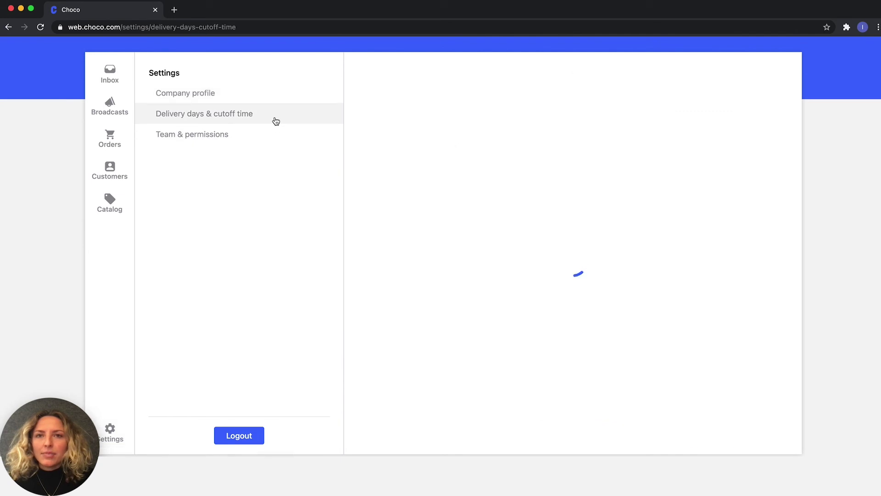
click(414, 133)
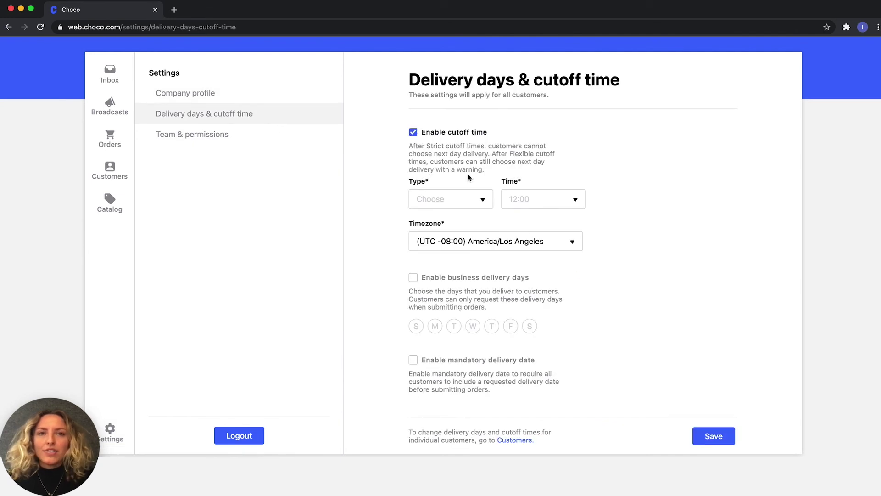
click(467, 198)
click(455, 239)
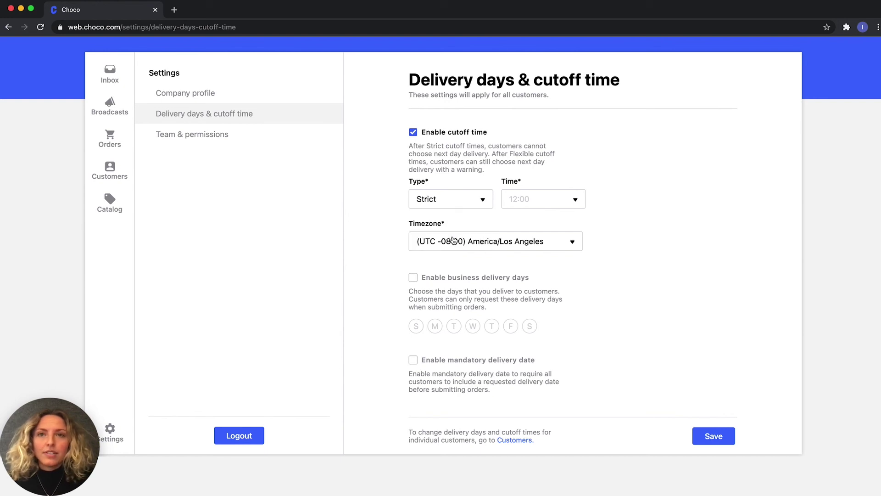
click(459, 202)
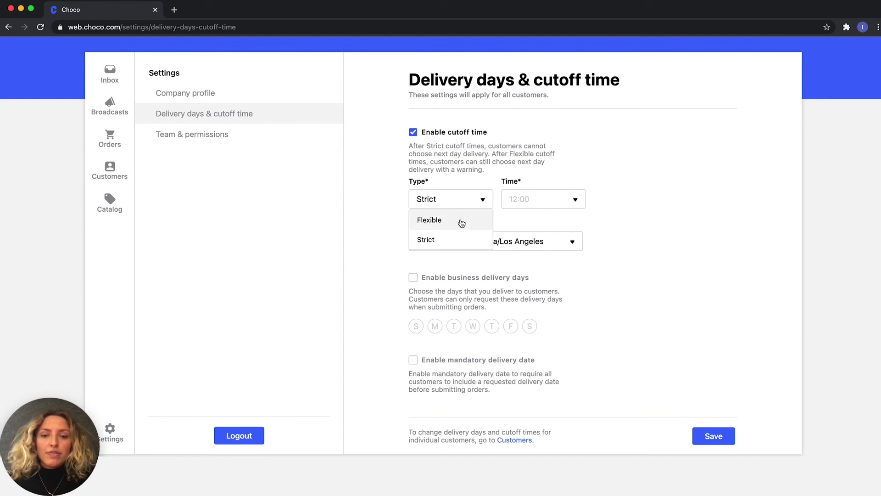
click(462, 221)
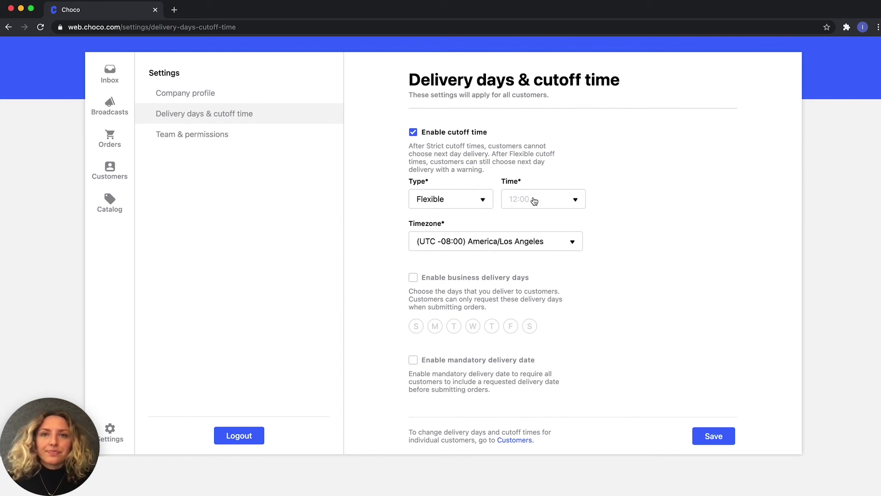
Enable business delivery days and select Monday through Friday.
click(415, 278)
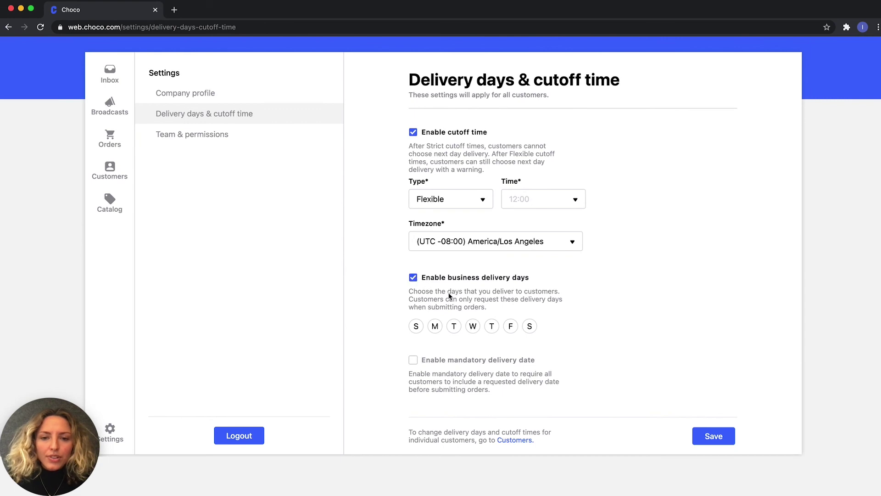
click(434, 326)
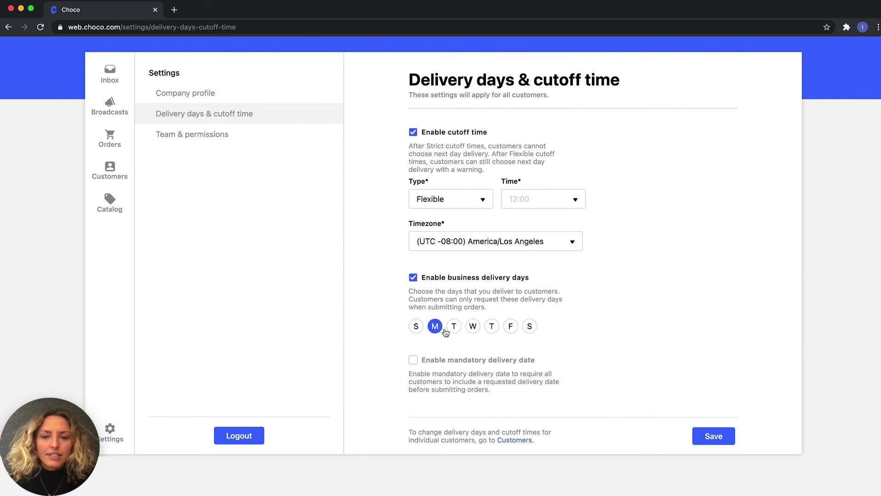
click(454, 326)
click(491, 326)
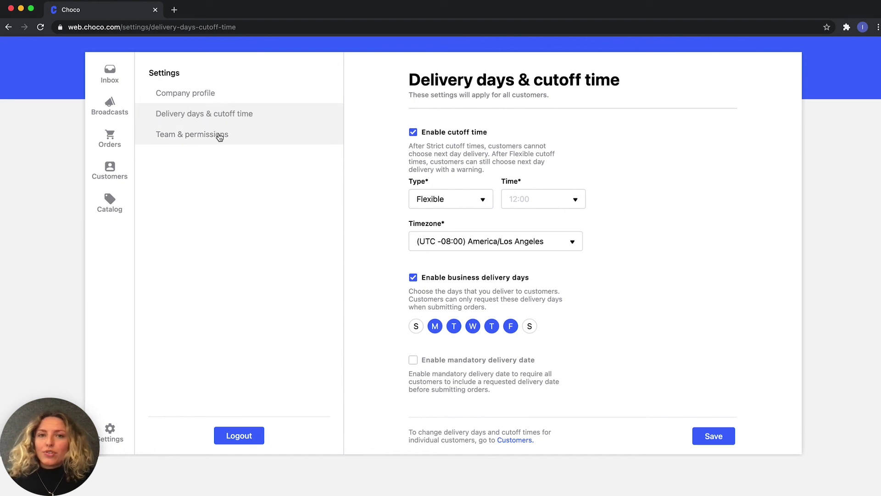
click(219, 136)
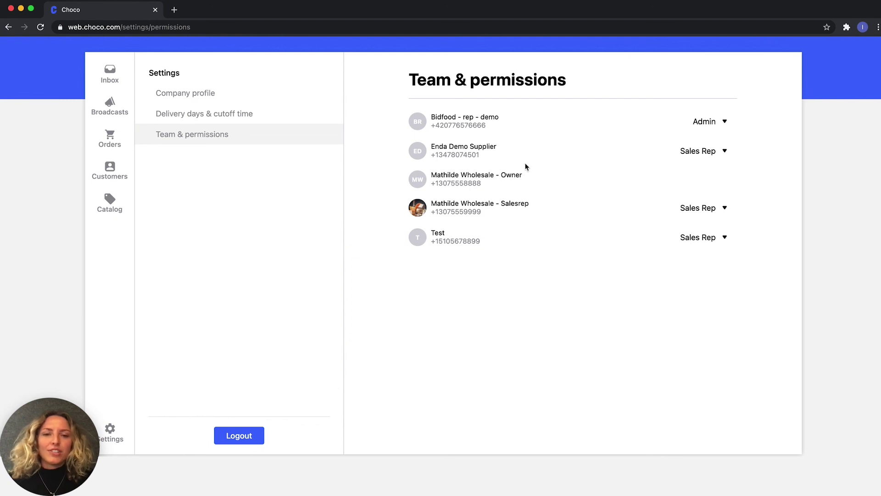
Check a team member's role options and leave the role as Sales Rep.
click(709, 210)
click(667, 177)
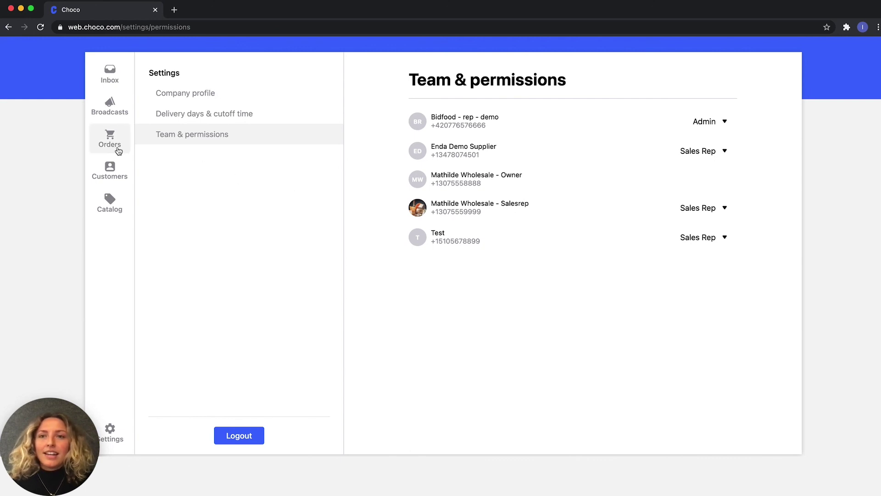
click(113, 172)
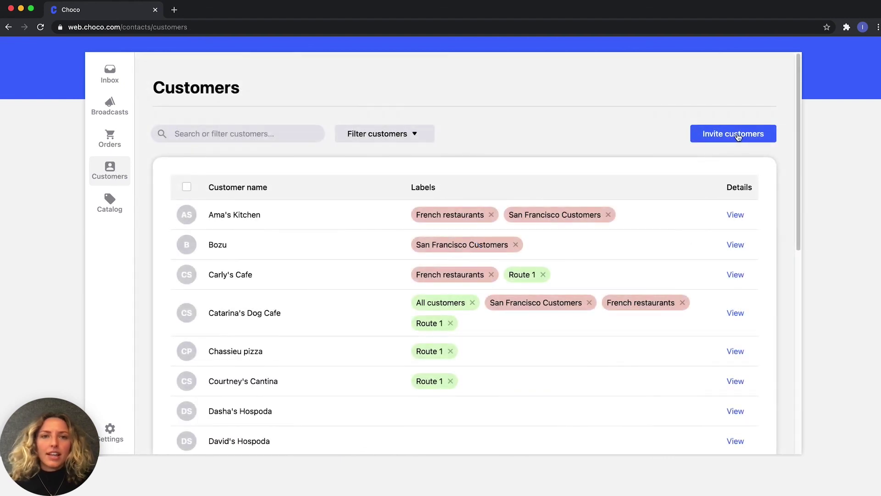
Start a customer invite with the contact person's name and phone number.
click(739, 136)
click(381, 175)
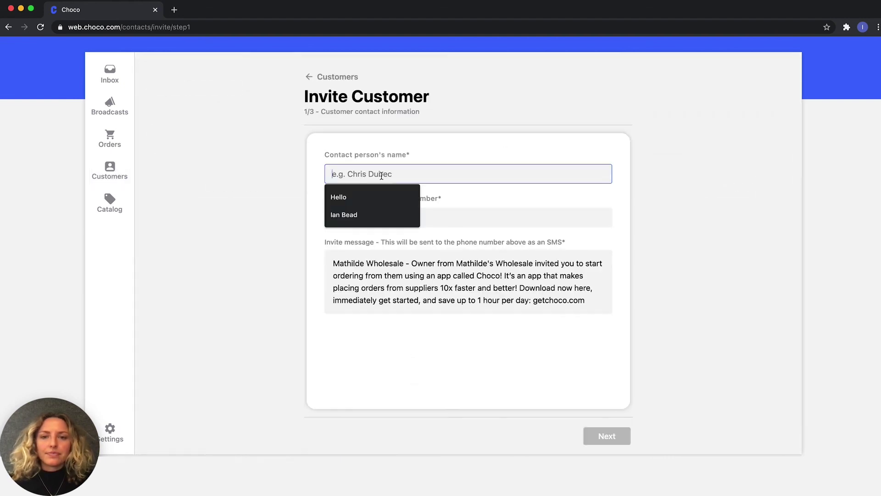
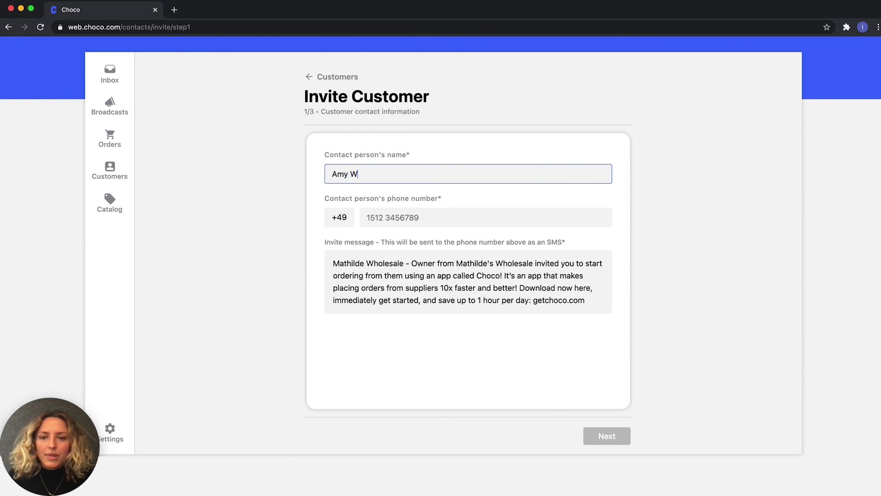
click(402, 221)
text(27)
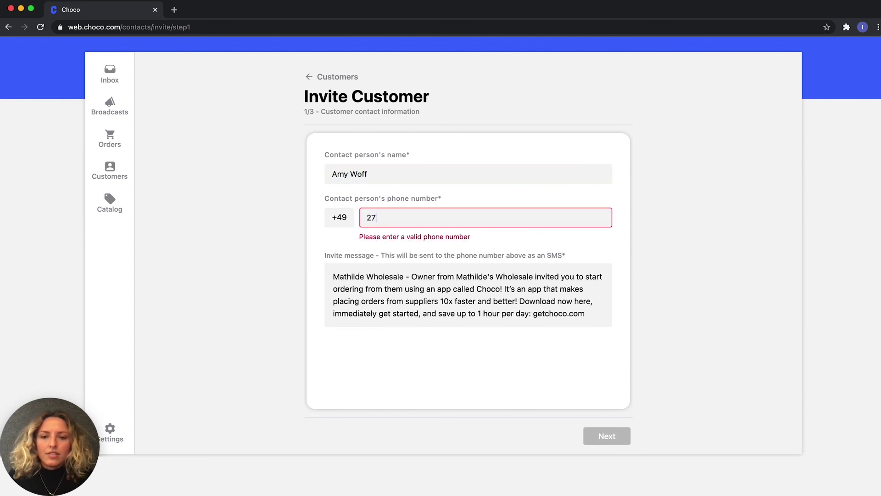
text(2163746)
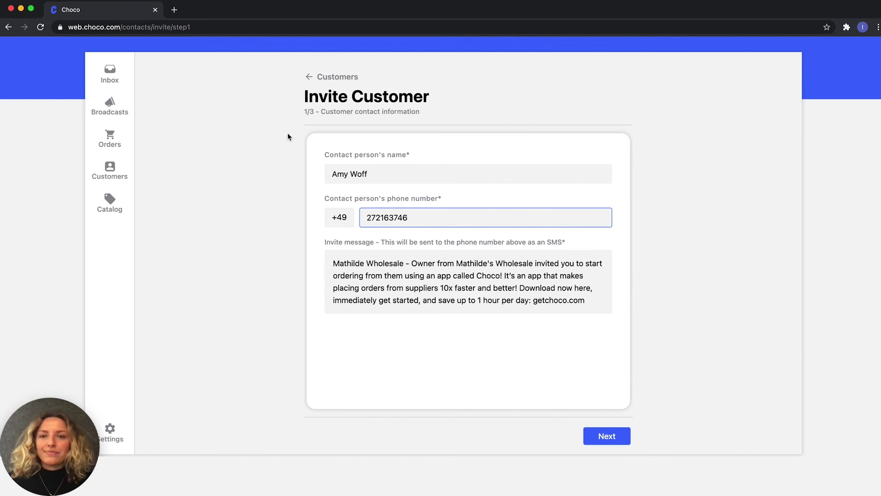
click(116, 74)
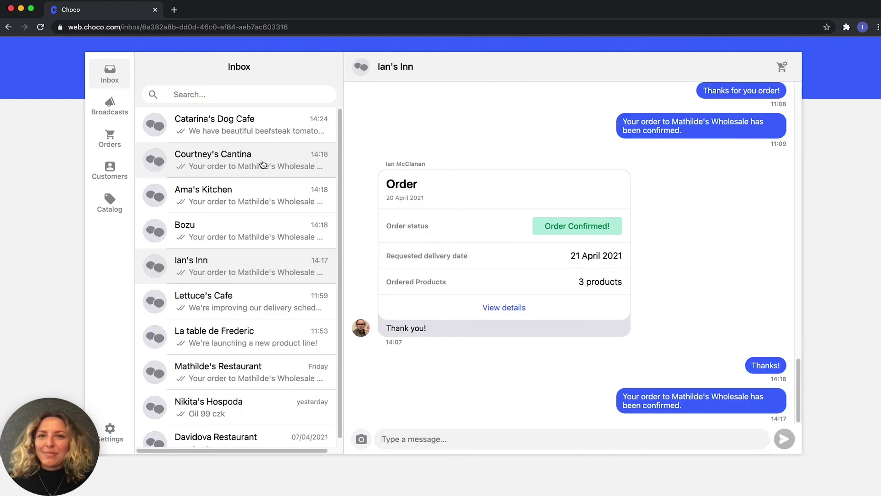